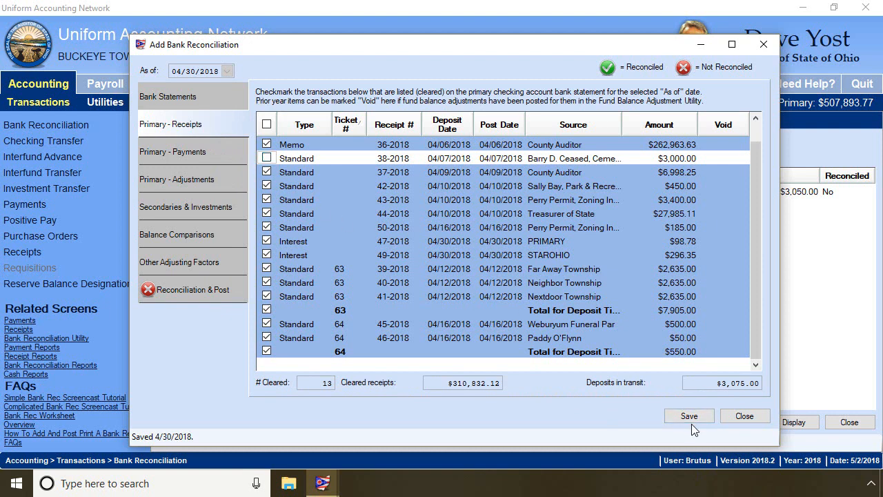
Close the bank reconciliation and display the April 2018 Receipt Detail report for receipt 38-2018.
click(745, 416)
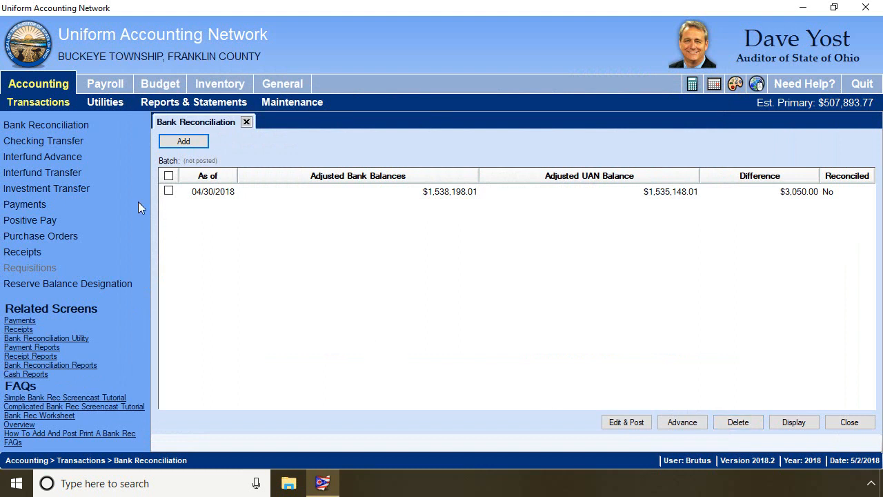
click(175, 108)
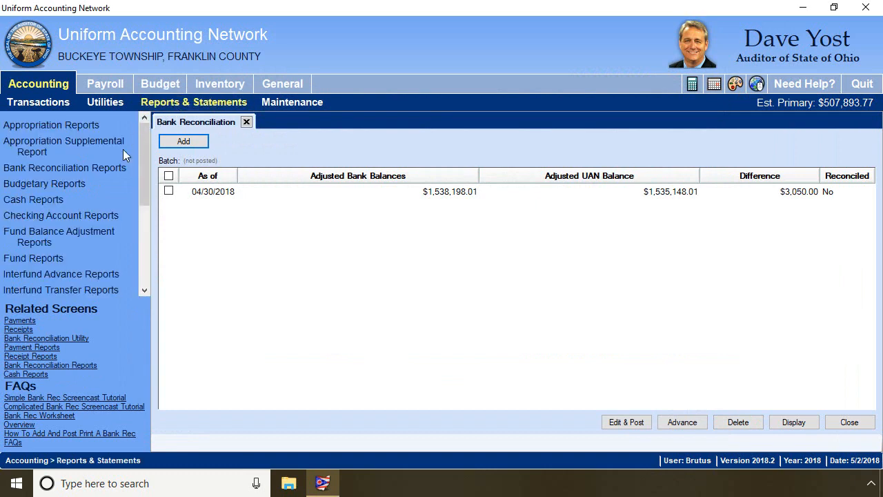
scroll(84, 247, down, 2)
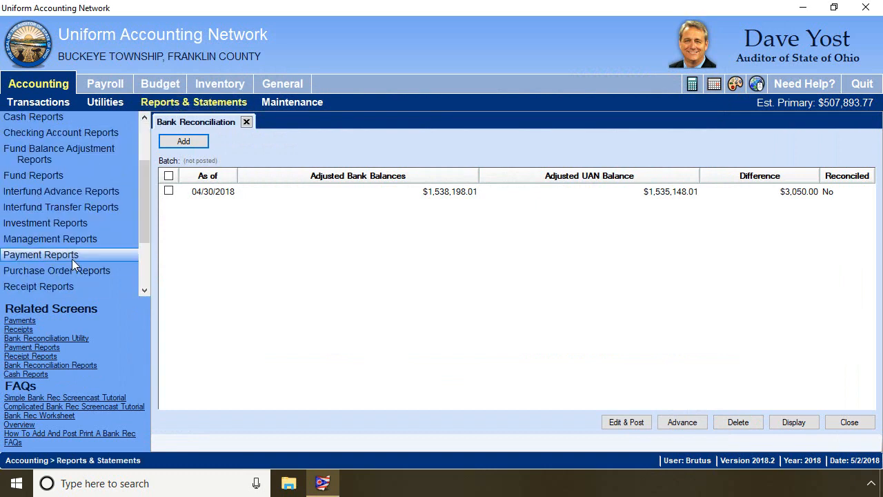
click(67, 287)
click(168, 286)
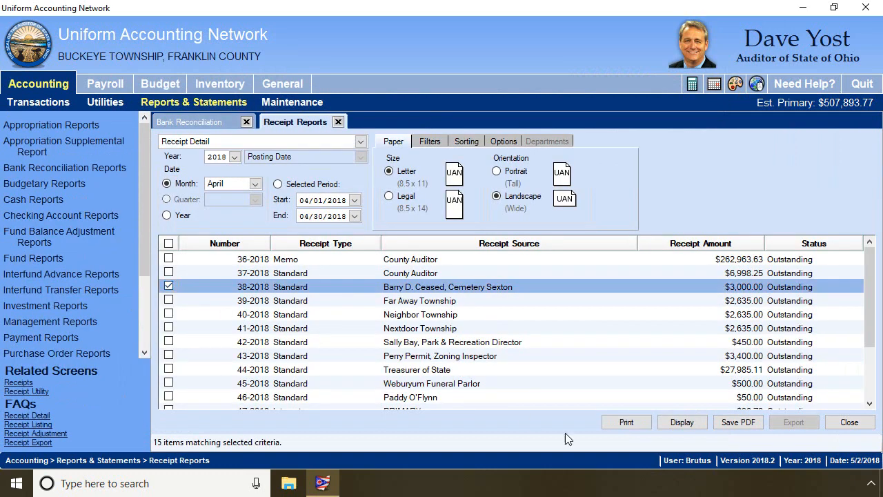
click(673, 422)
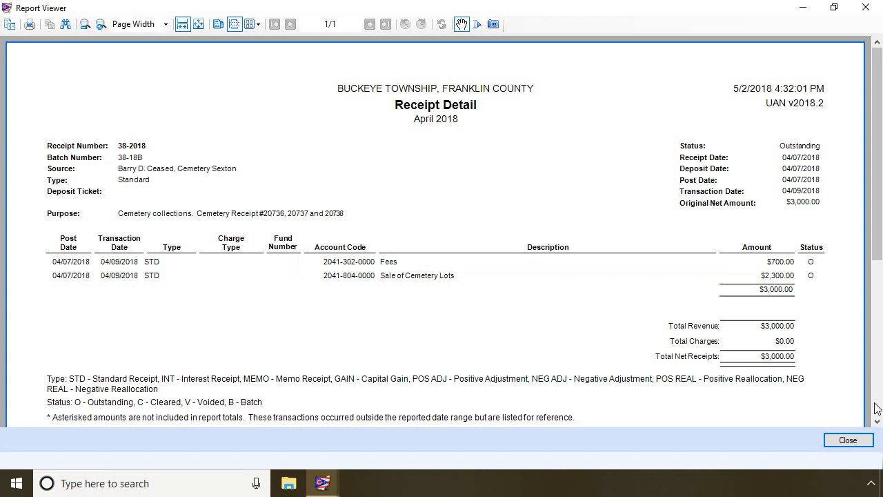
click(848, 441)
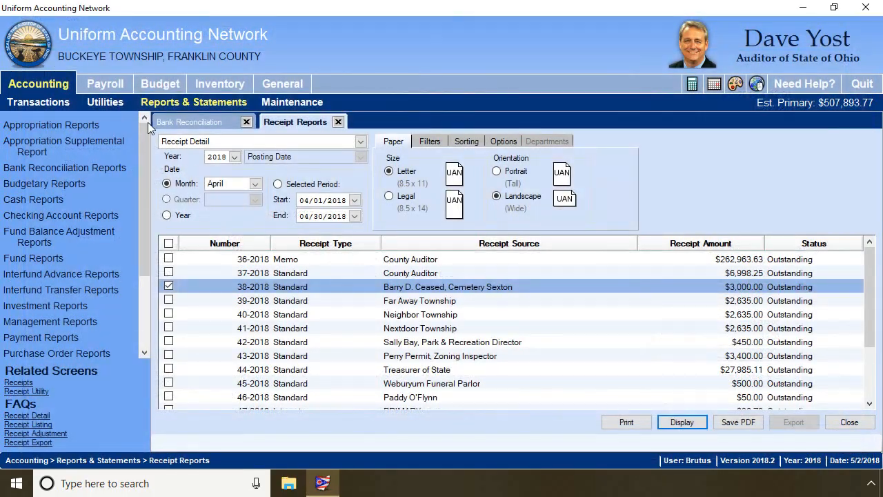
Open the Receipt Utility, filter the receipts to type Standard and status Outstanding, and sort them by source.
click(58, 88)
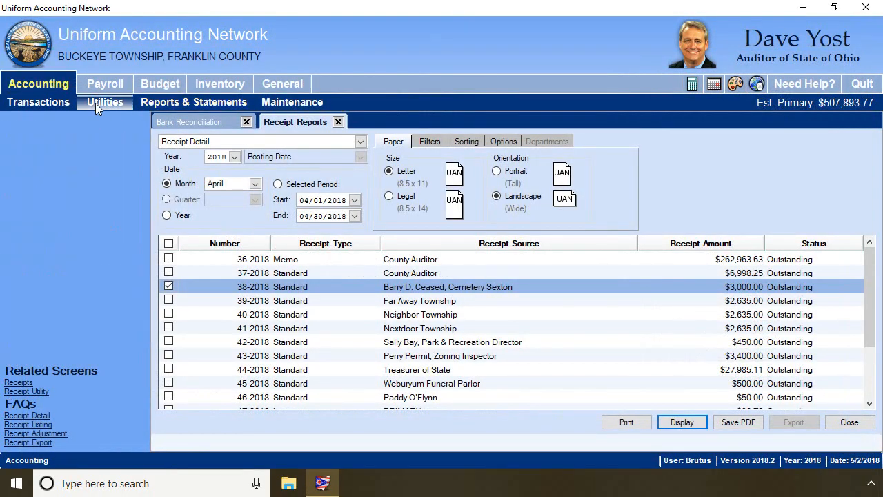
click(95, 103)
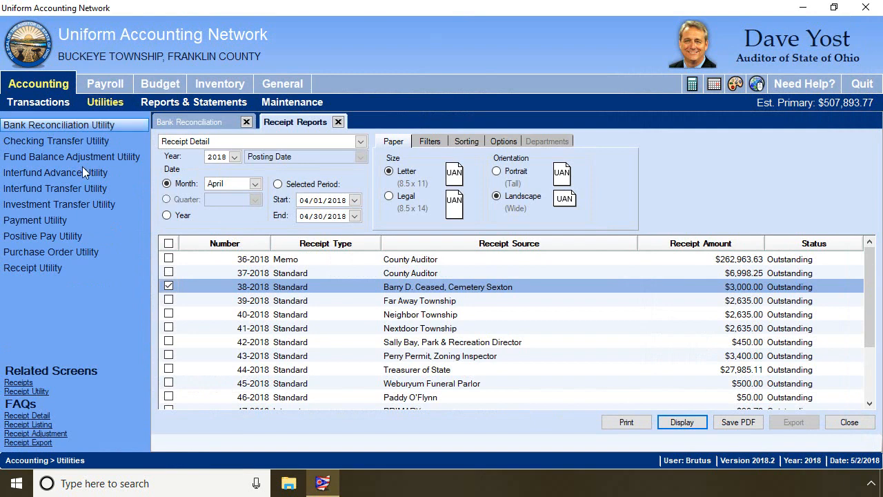
click(56, 269)
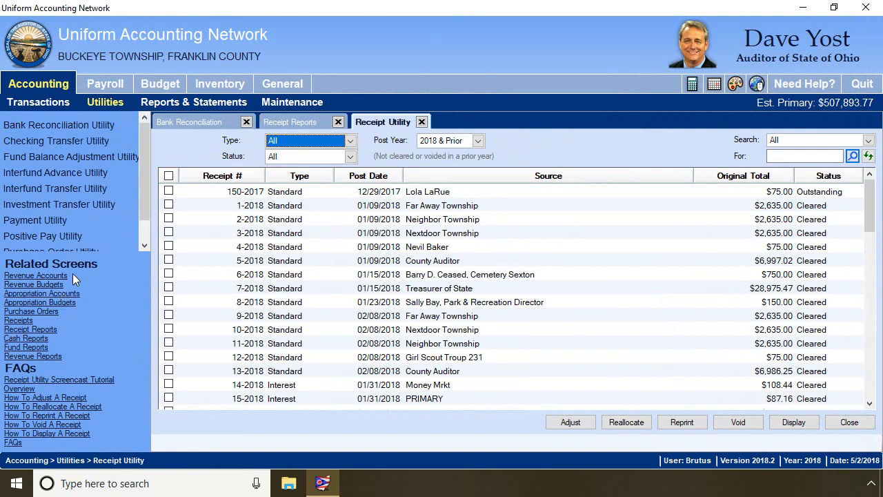
click(351, 140)
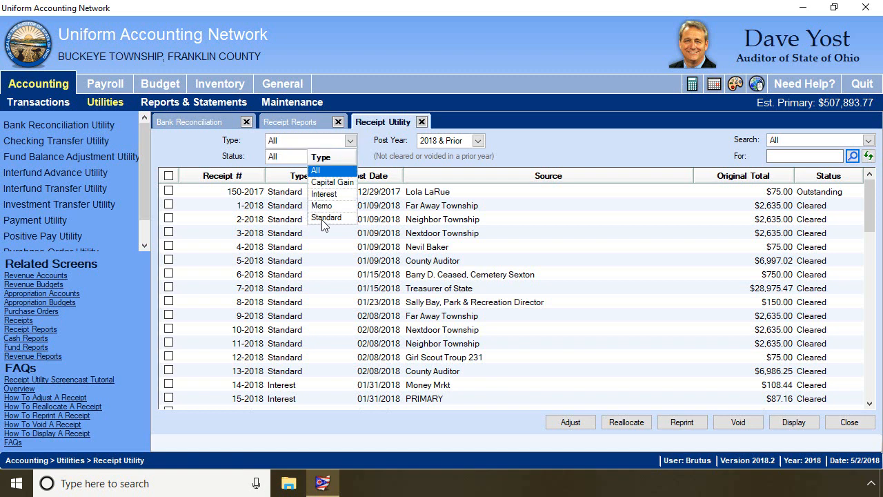
click(323, 219)
click(350, 157)
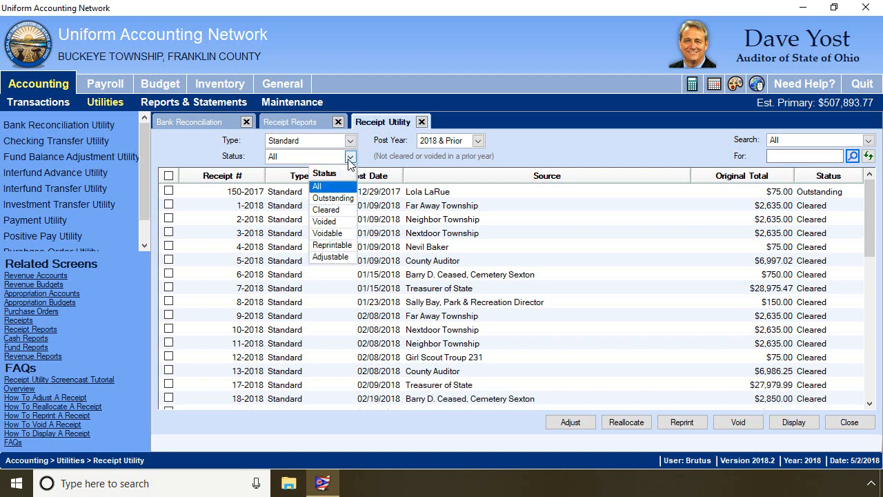
click(333, 199)
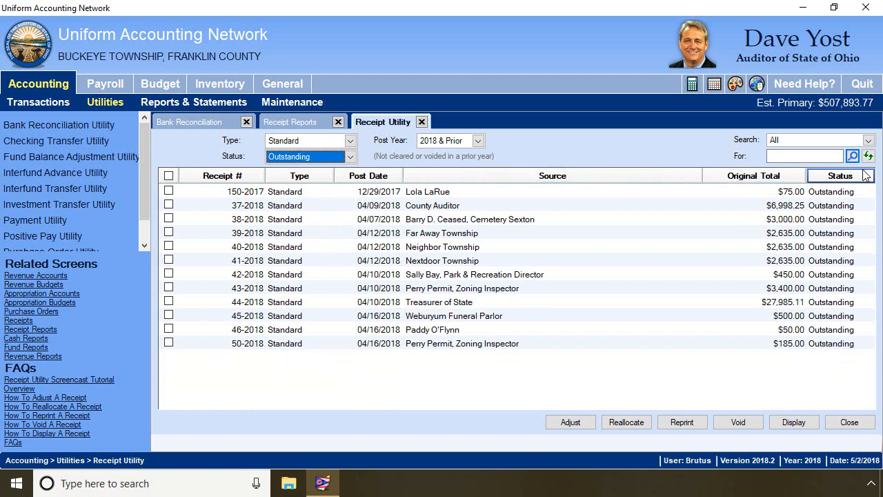
click(558, 180)
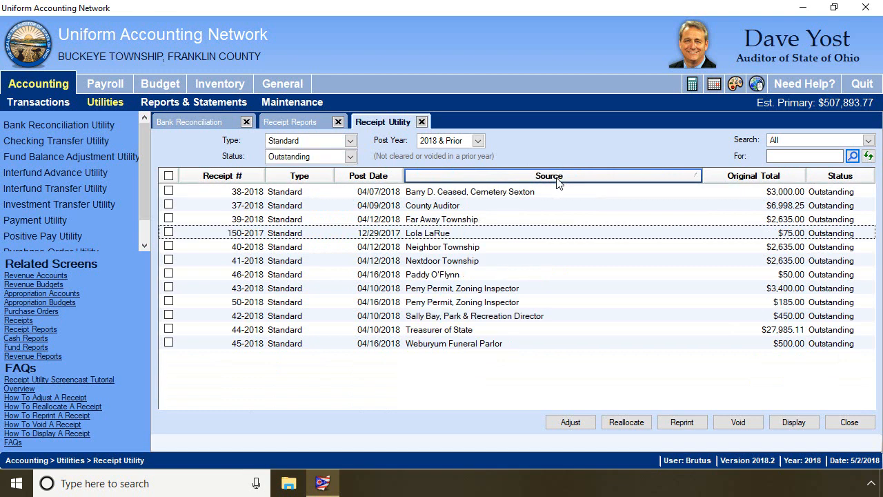
Open receipt 38-2018 for adjustment and enter a 50.00 adjustment on the Fees line.
click(169, 192)
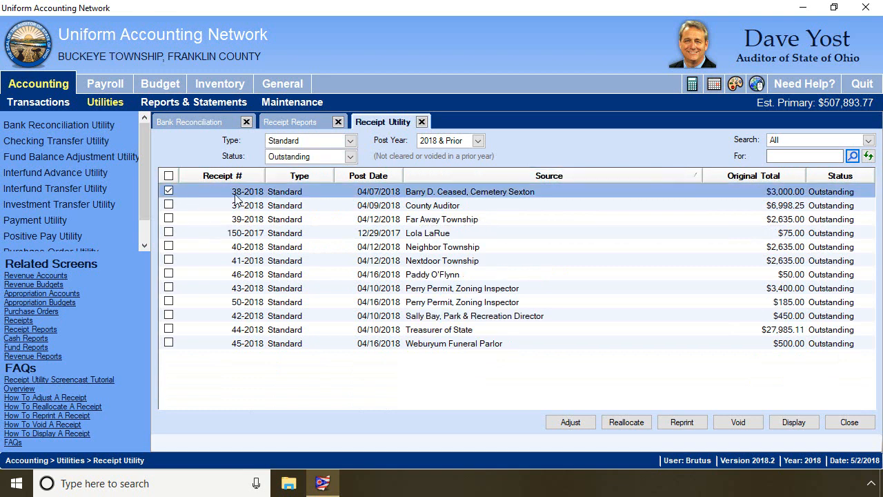
click(585, 424)
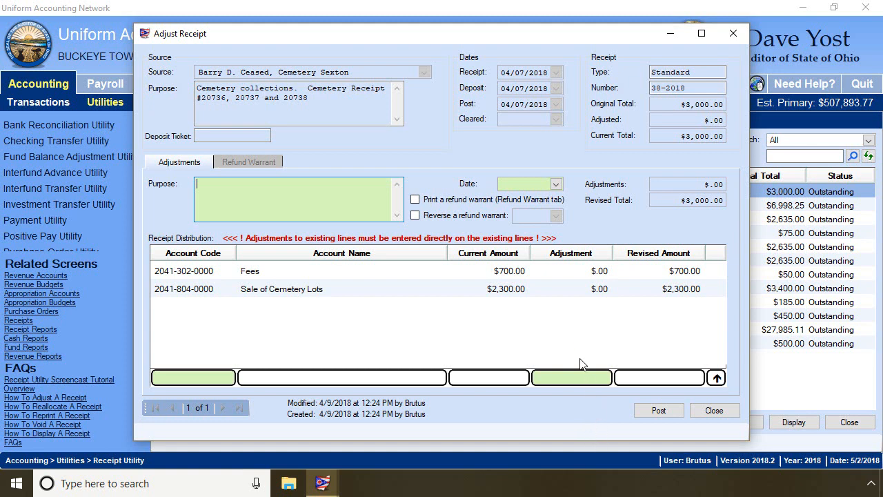
click(582, 275)
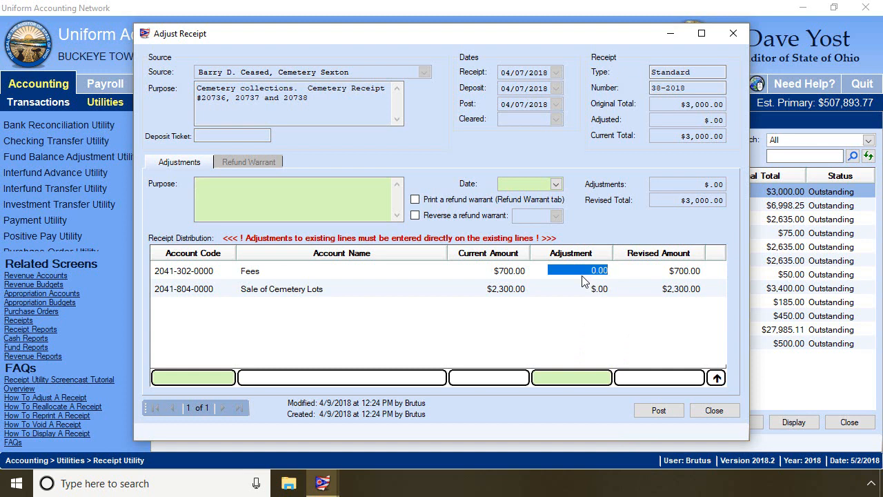
text(50)
key(Tab)
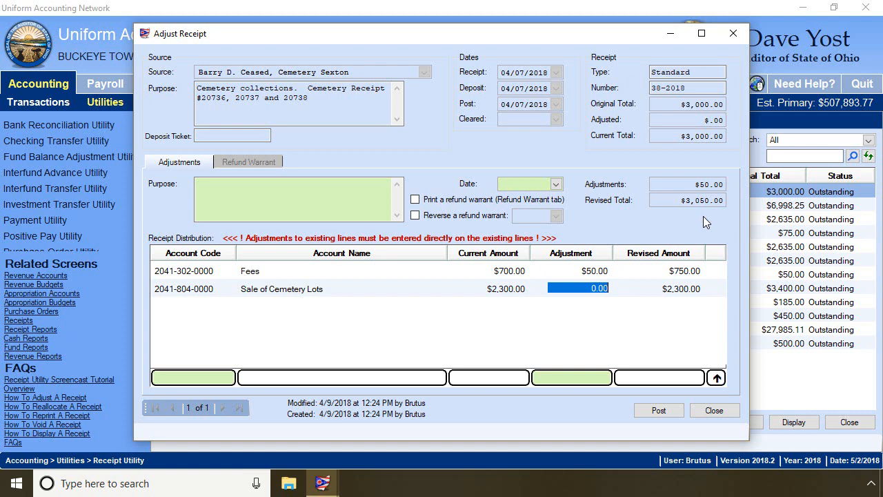
Try a negative adjustment of -50.00 on the Fees line and set it back to 50.00.
click(577, 271)
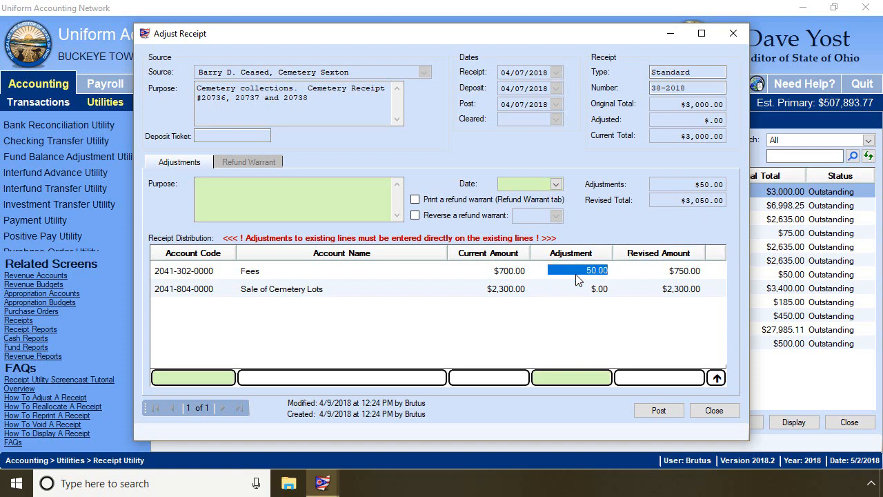
click(578, 272)
text(-)
key(Return)
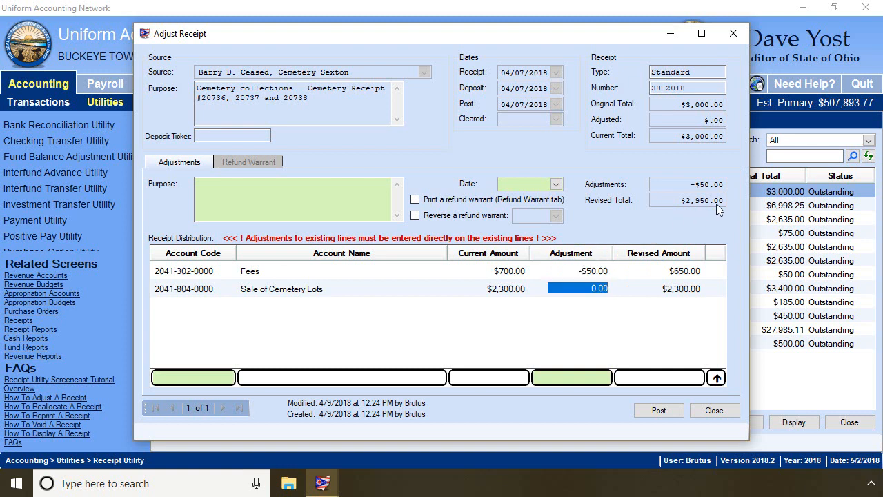
click(591, 271)
text(50)
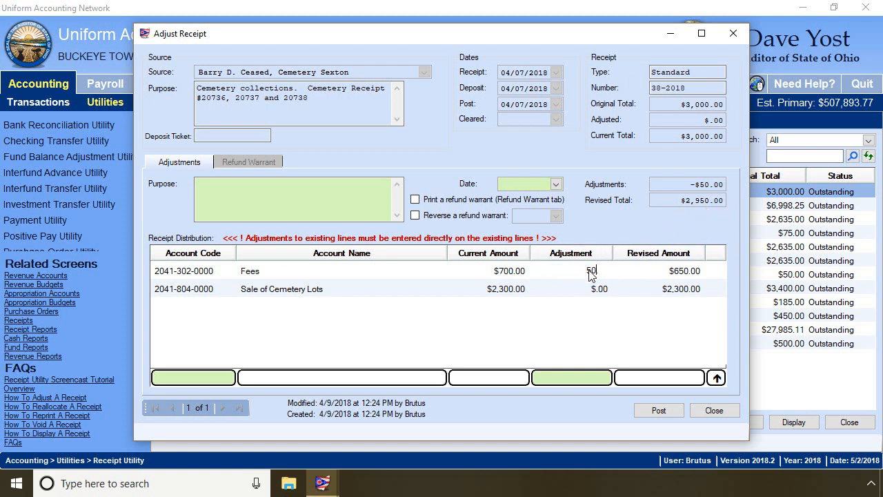
key(Return)
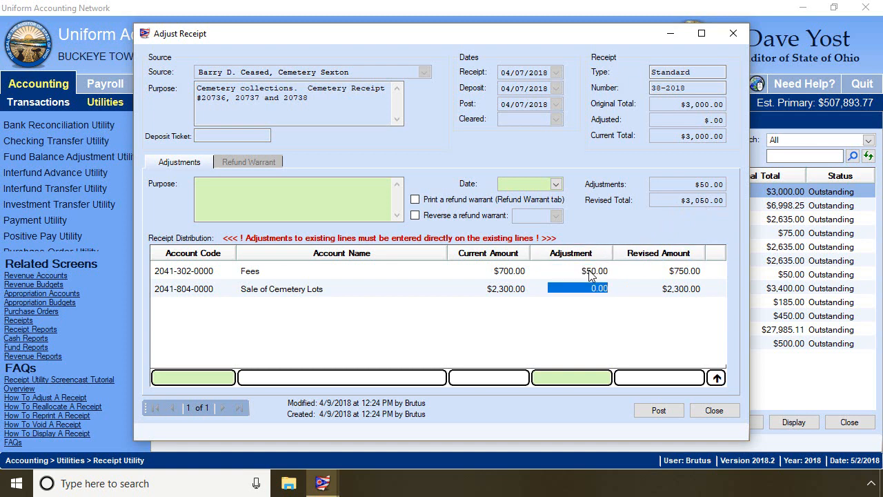
Enter the adjustment purpose "Original receipt was posted for the wrong amount" and set the adjustment date to 04/07/2018.
click(253, 197)
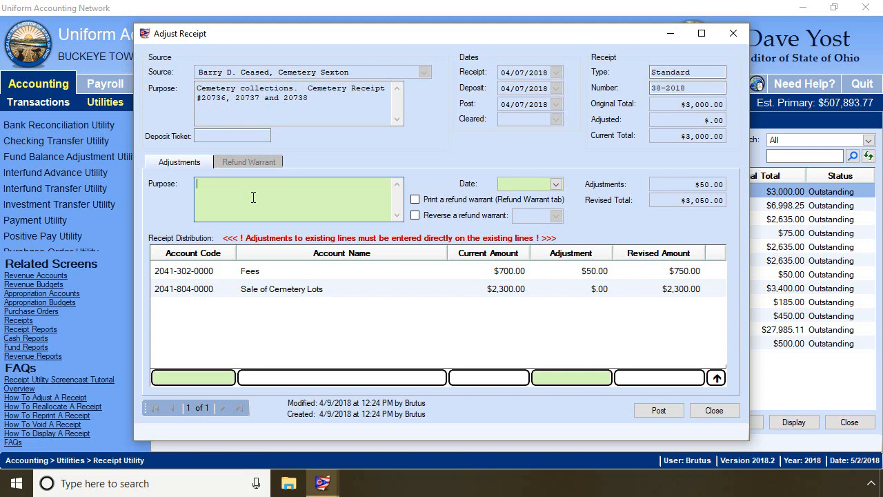
text(Original receipt was posted for the wrong amount)
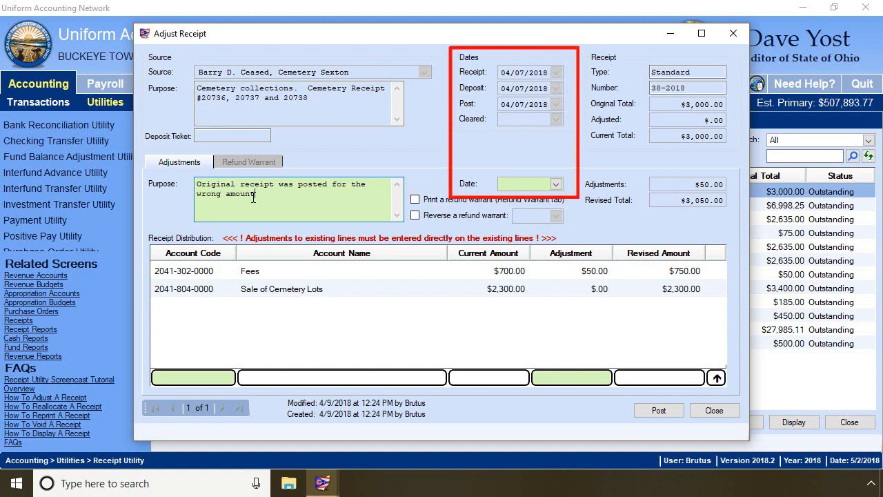
click(556, 184)
click(415, 206)
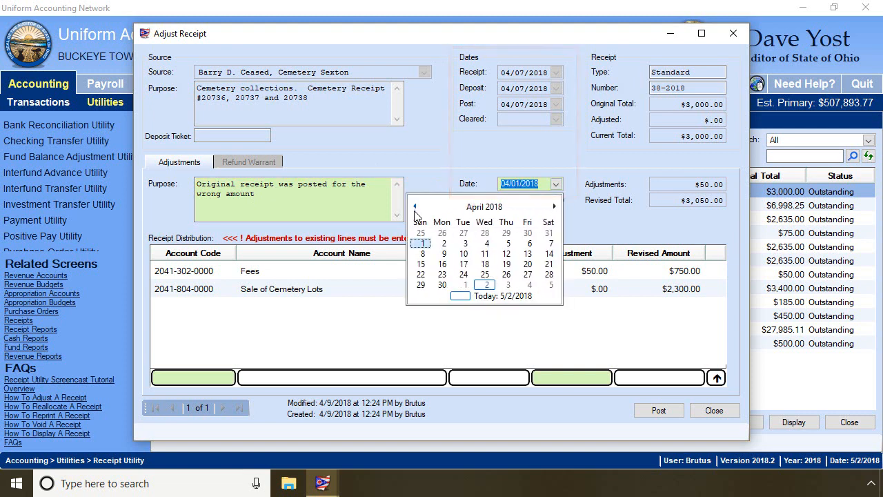
click(551, 243)
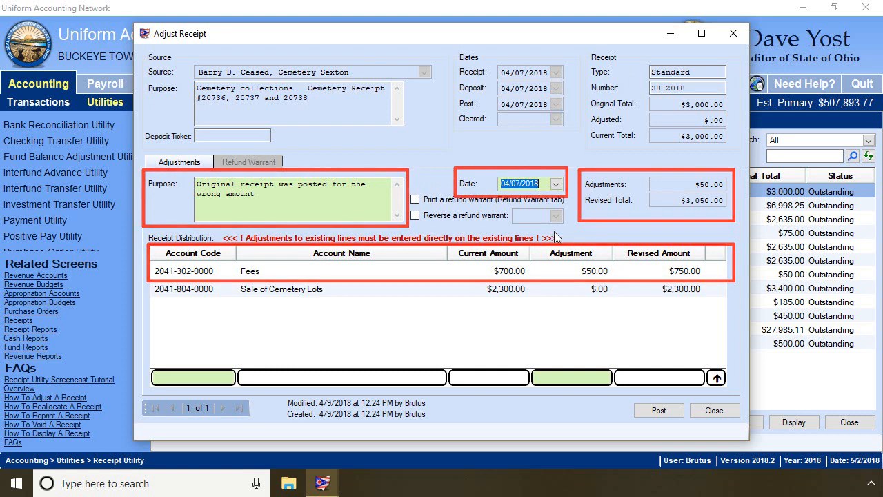
Post the receipt adjustment with a printed adjustment report, and close the Receipt Utility and Receipt Reports screens.
click(653, 411)
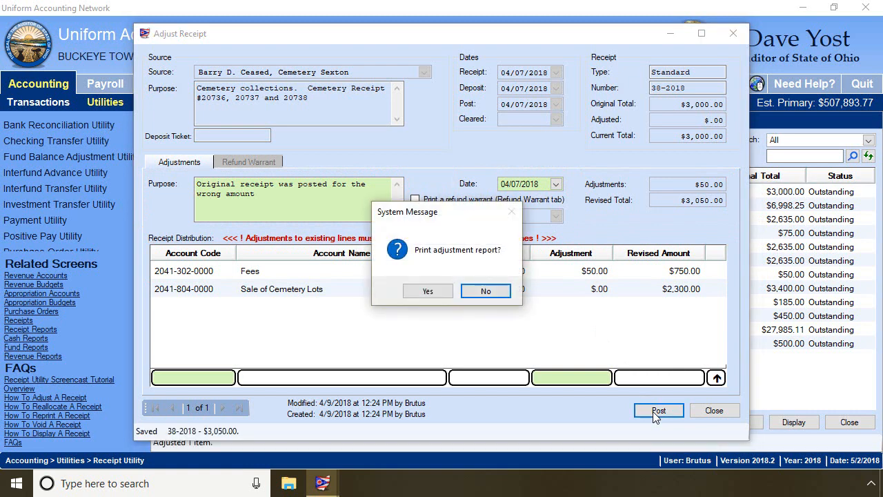
click(433, 293)
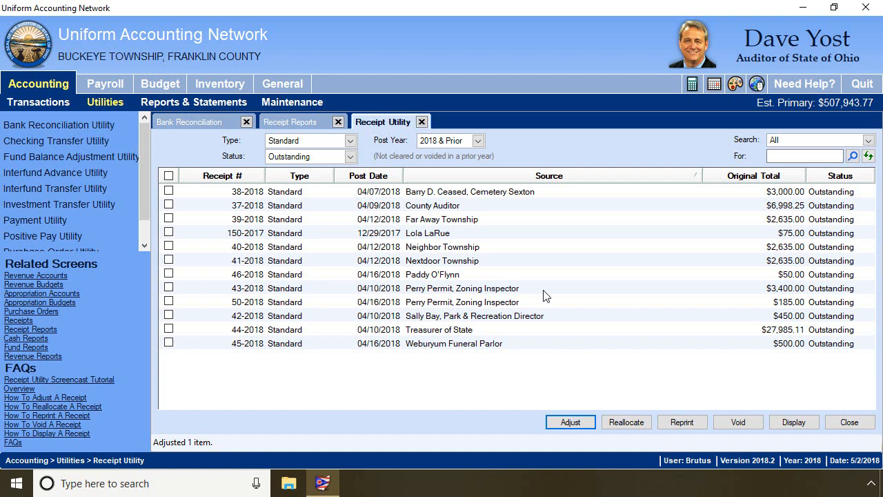
click(423, 122)
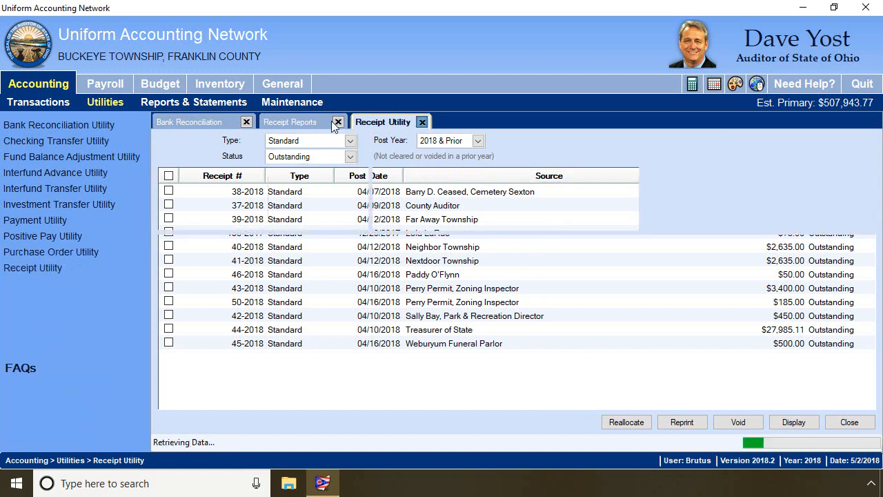
click(338, 122)
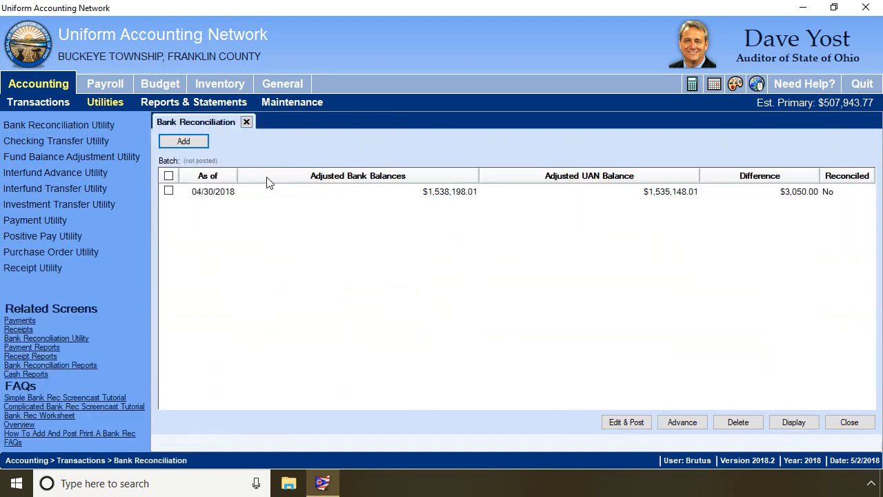
Open the unposted 04/30/2018 bank reconciliation for editing and posting, acknowledging the system messages.
click(168, 191)
click(632, 426)
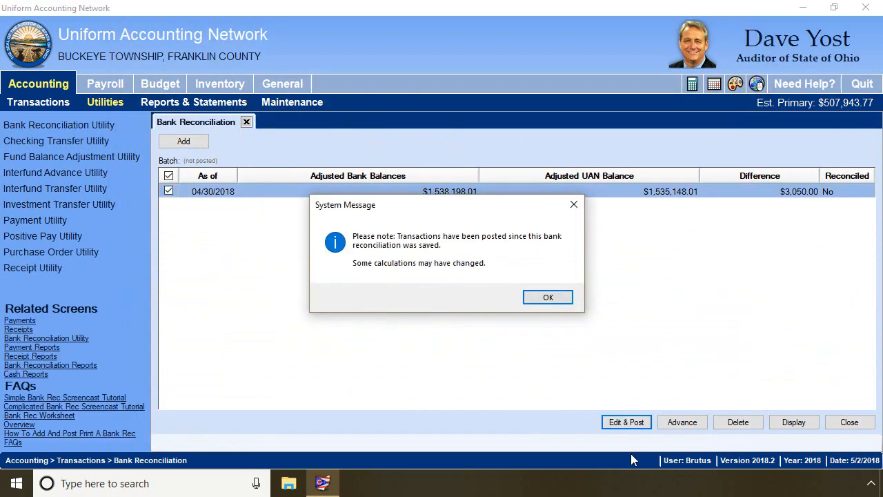
click(547, 298)
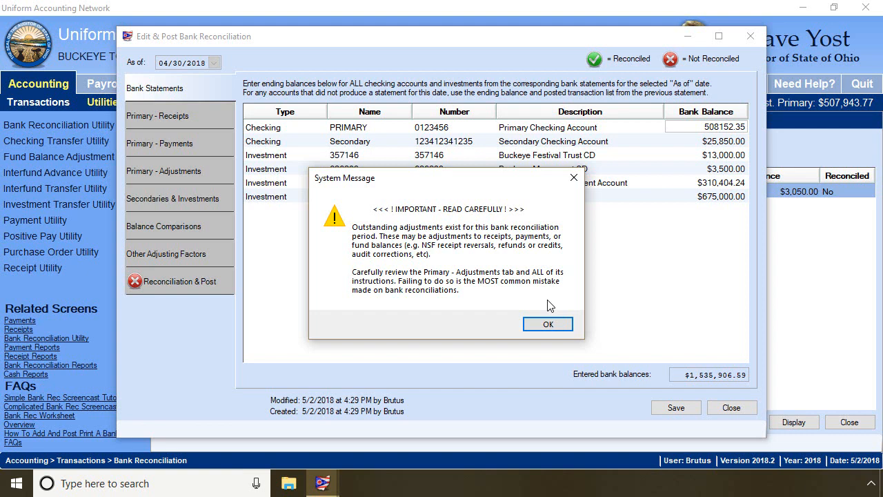
click(537, 329)
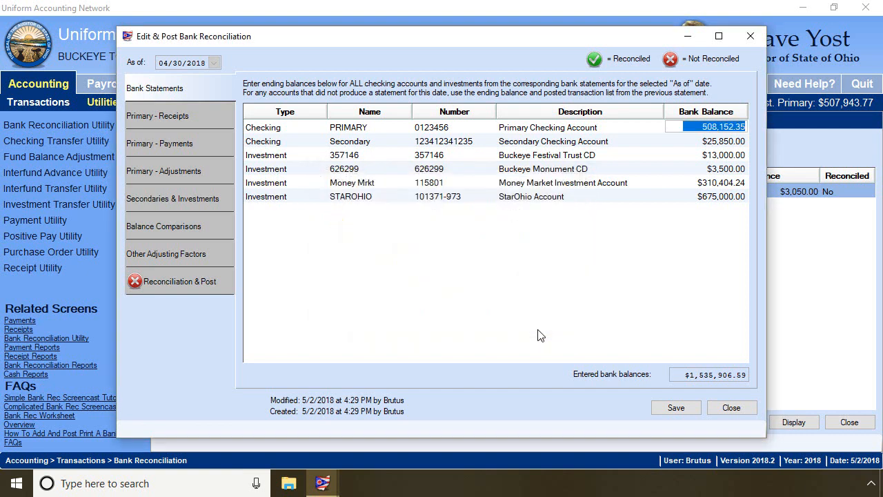
Mark receipt 38-2018 and its $50.00 receipt adjustment as cleared against the primary checking account.
click(209, 115)
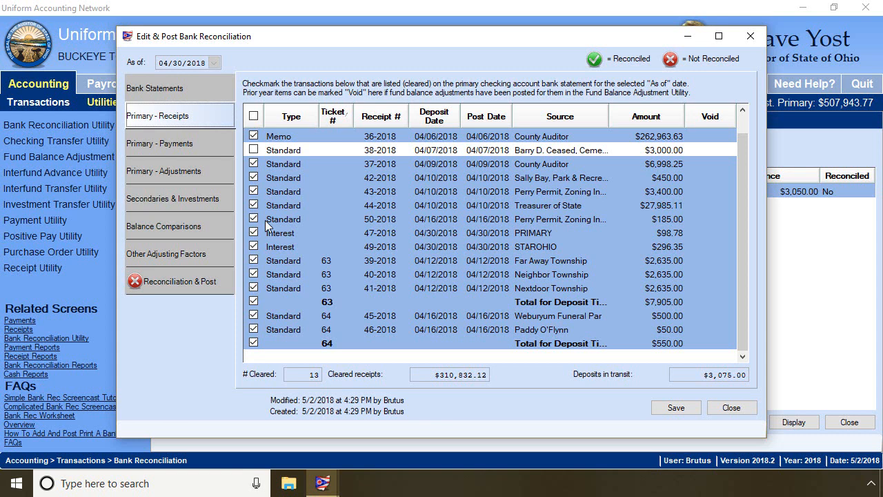
click(254, 149)
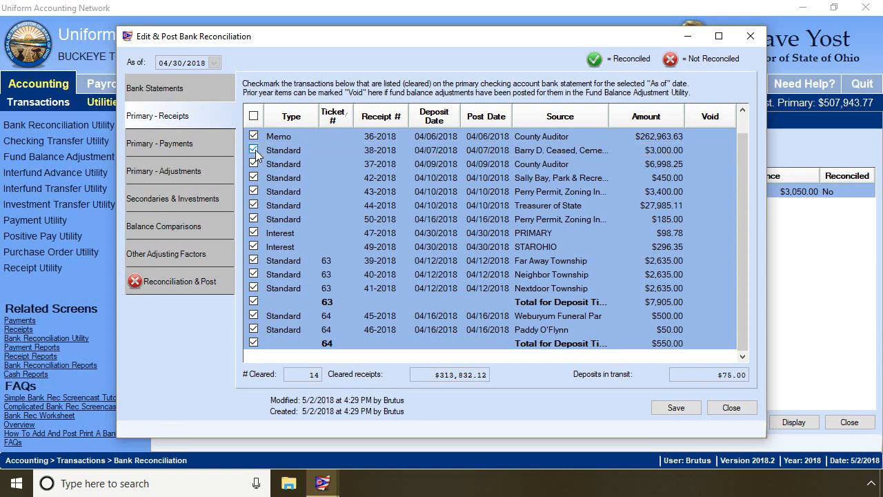
click(206, 173)
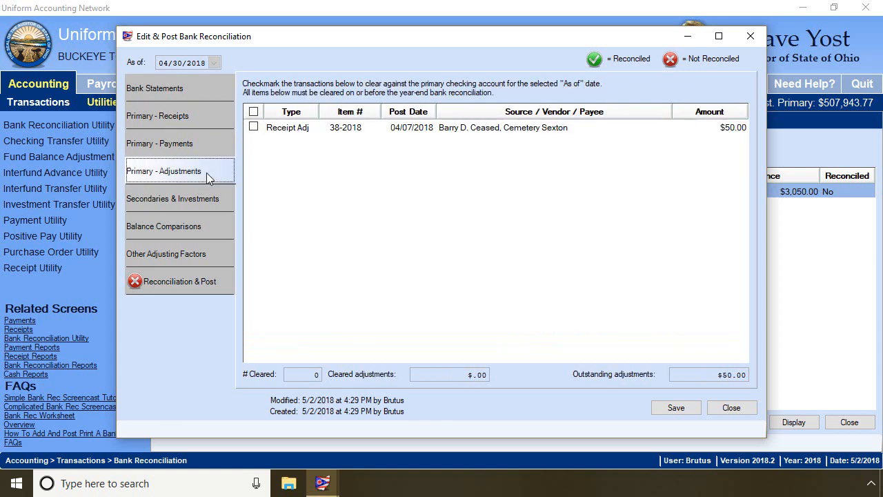
click(254, 128)
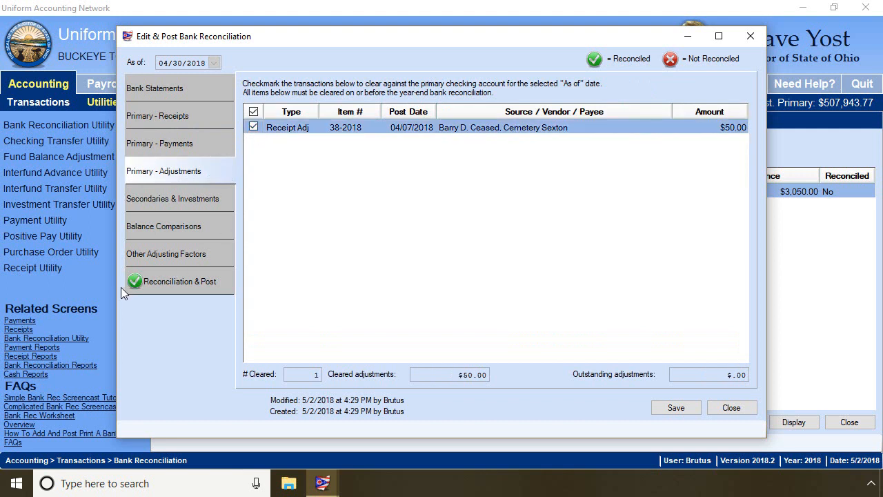